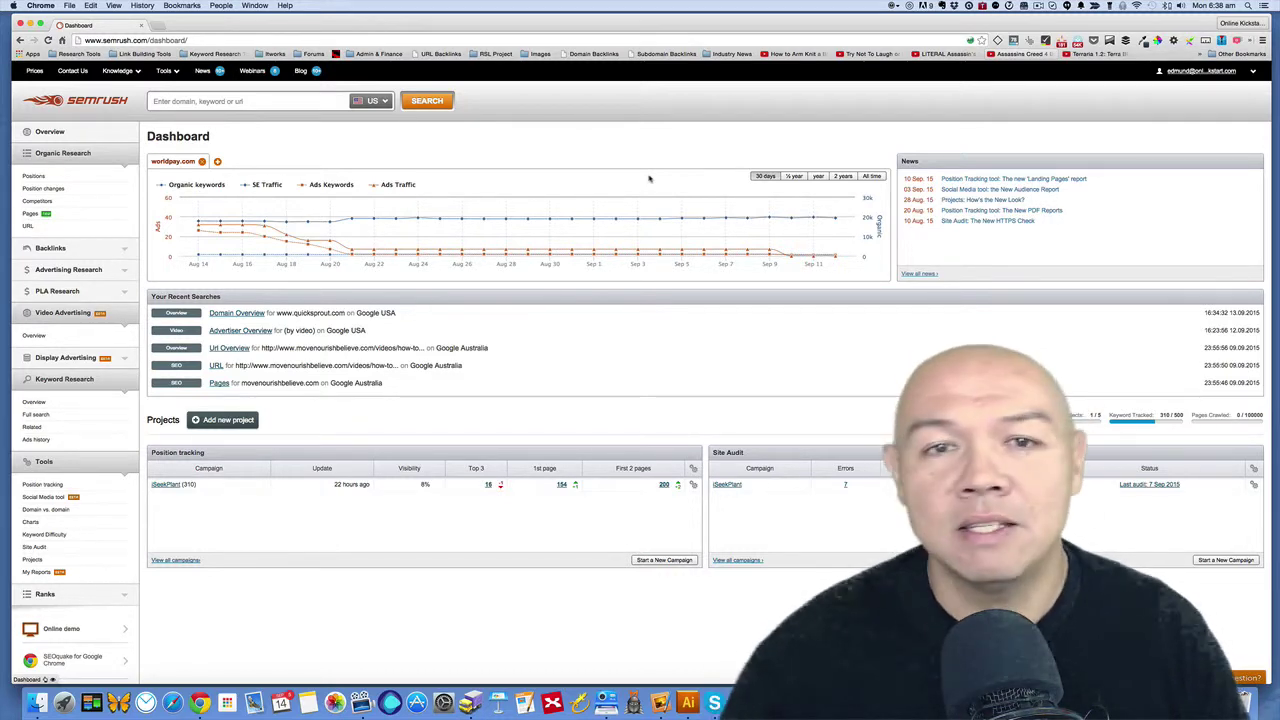
# Run a keyword search for "seo" in the Google.com.au database
pyautogui.click(275, 101)
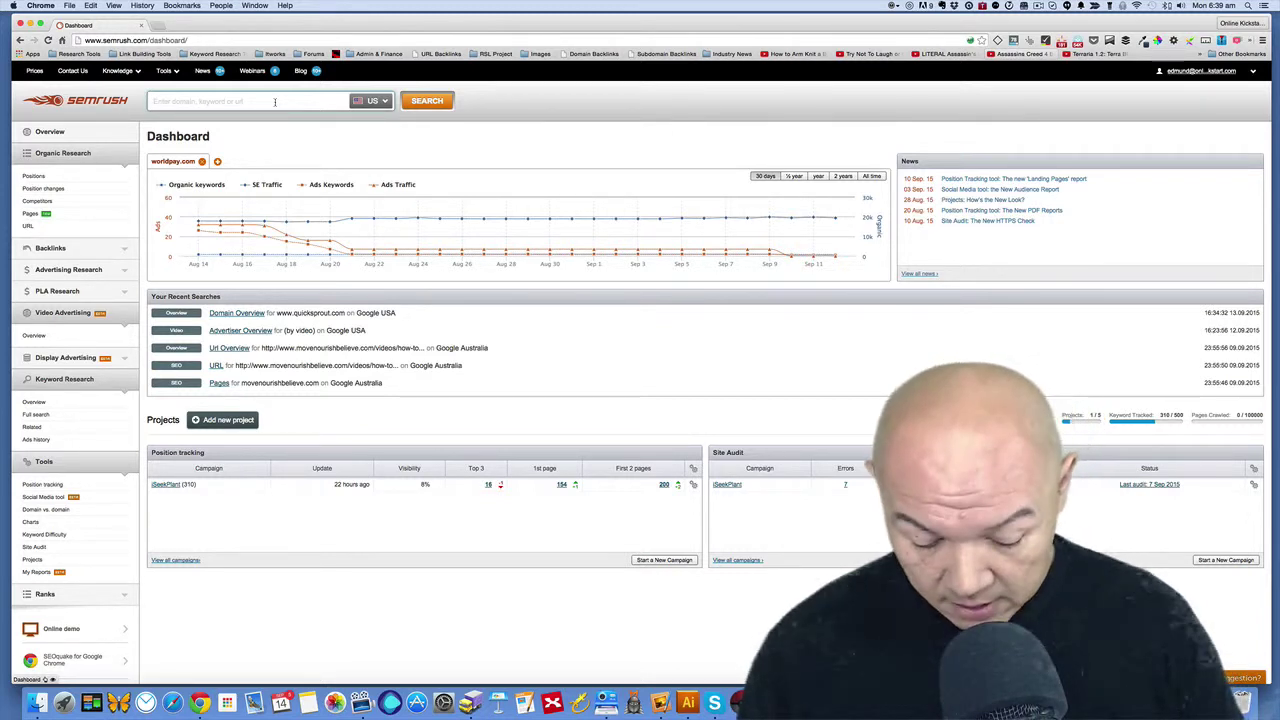
pyautogui.write('seo')
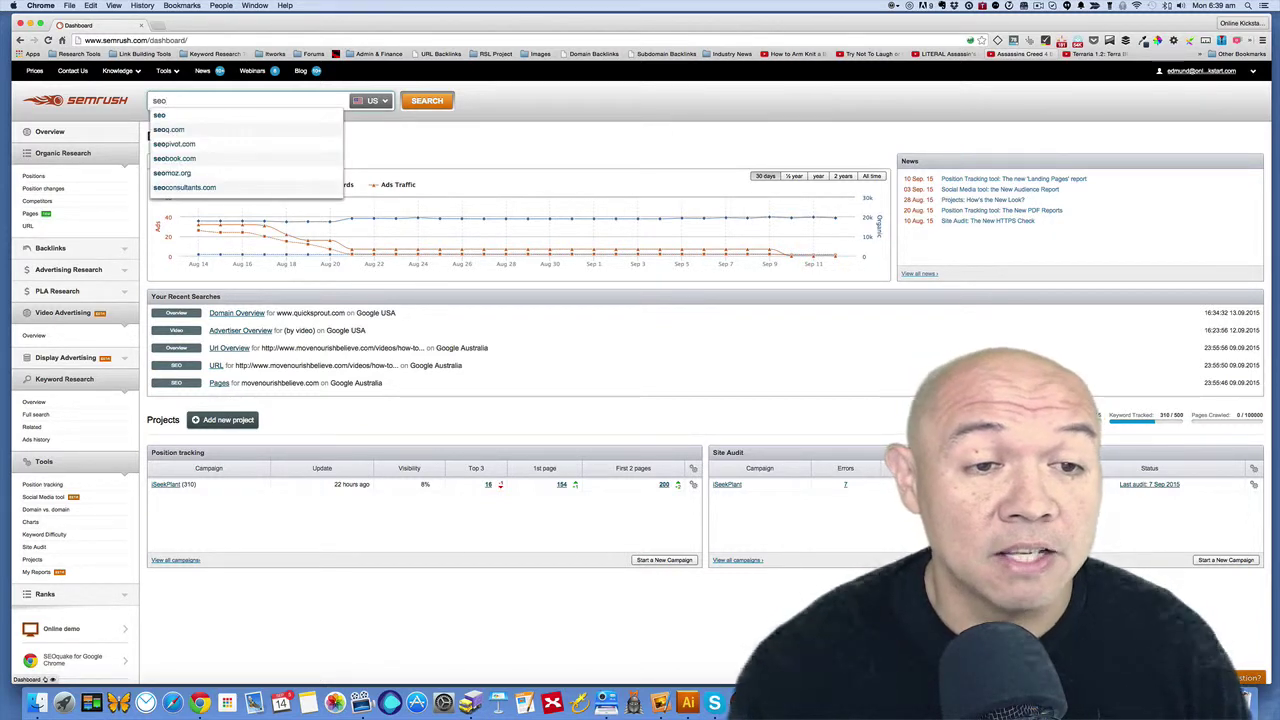
pyautogui.click(374, 101)
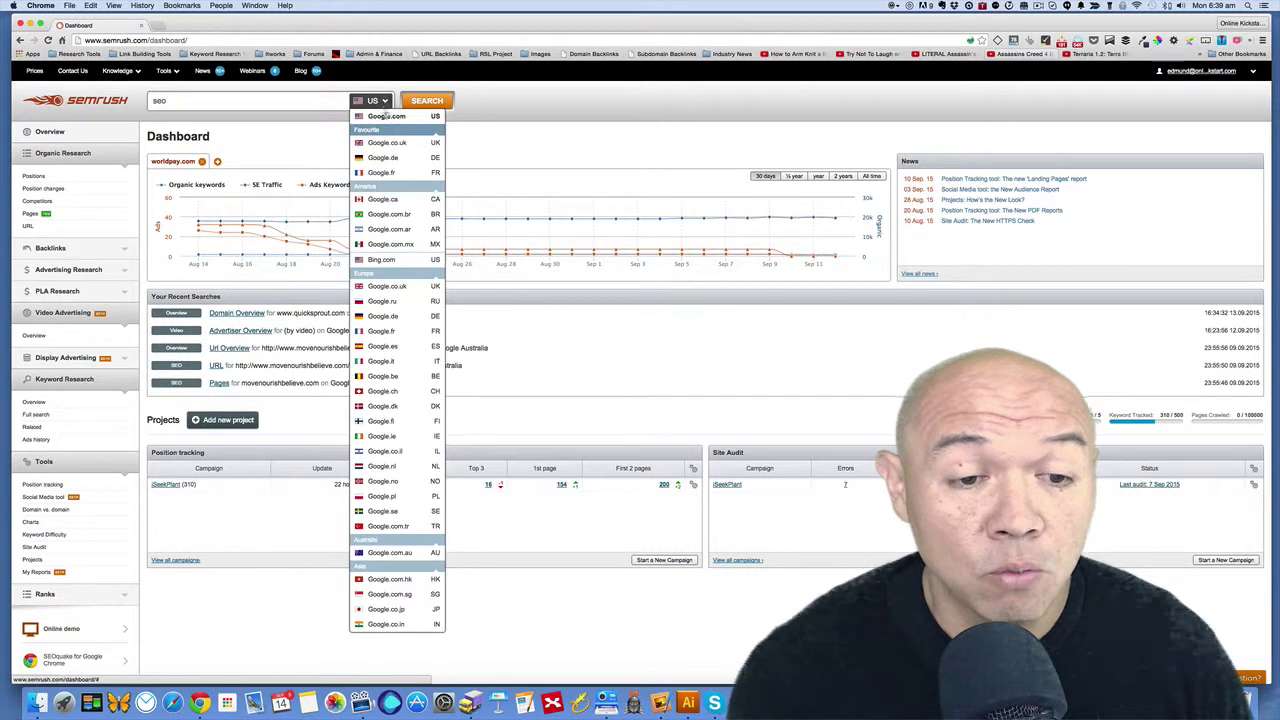
pyautogui.click(400, 552)
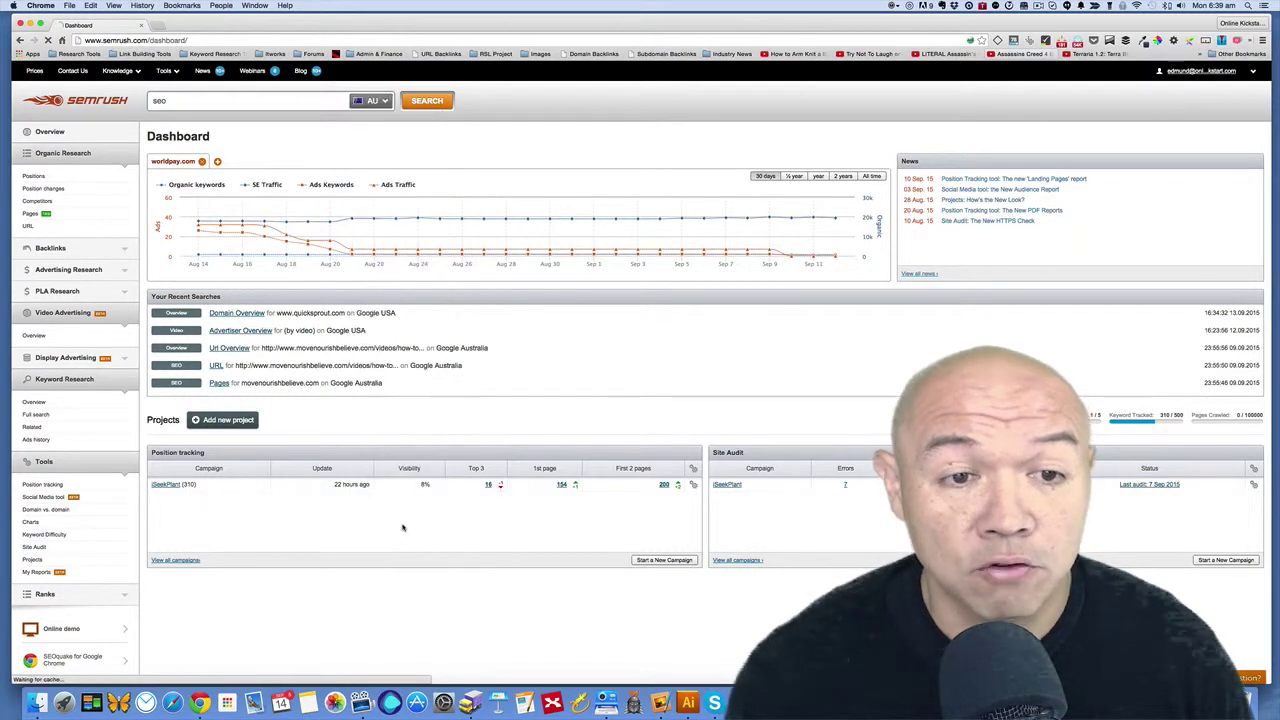
pyautogui.click(430, 101)
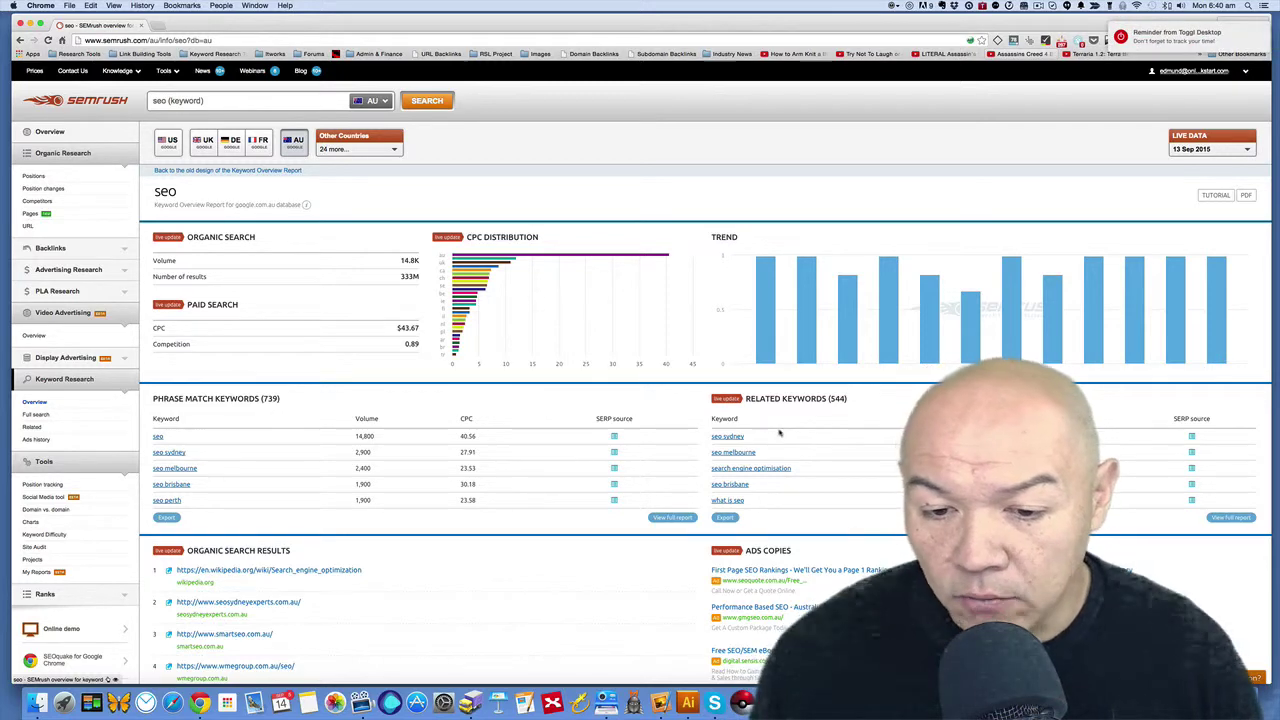
# Look over the keyword overview for "seo" and open the full report of its phrase match keywords
pyautogui.scroll(-3, 780, 432)
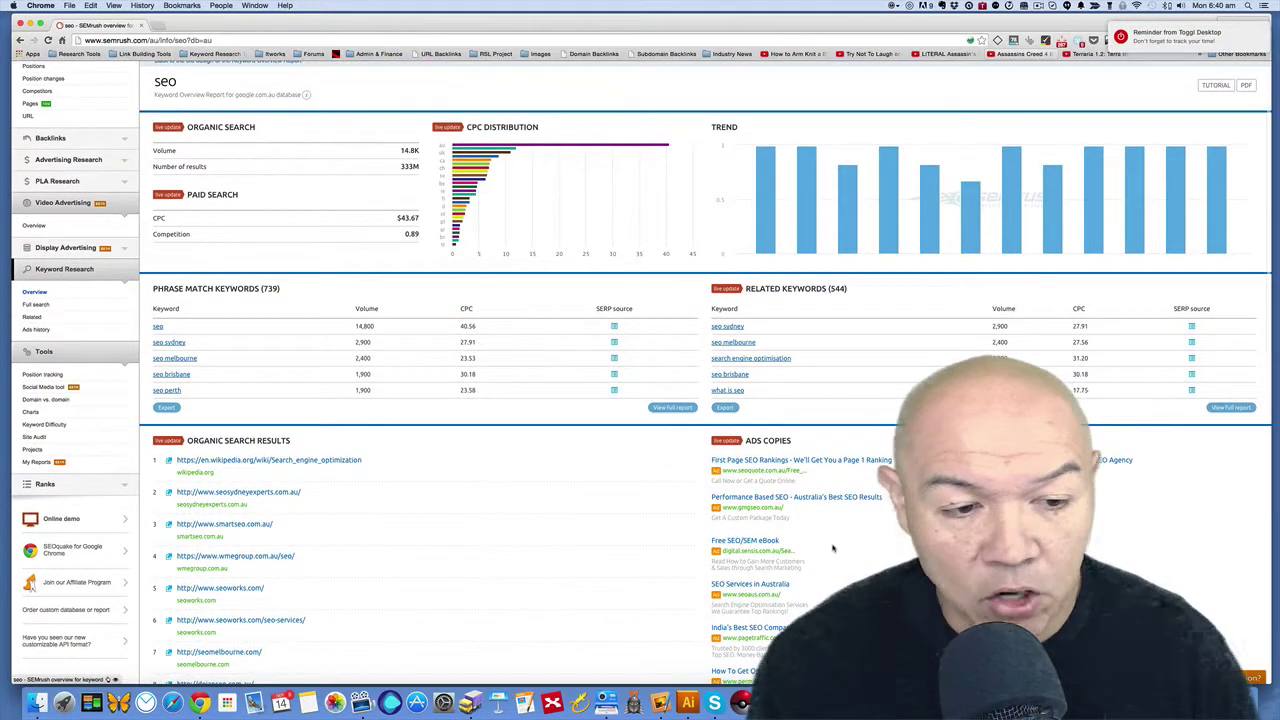
pyautogui.scroll(1, 318, 553)
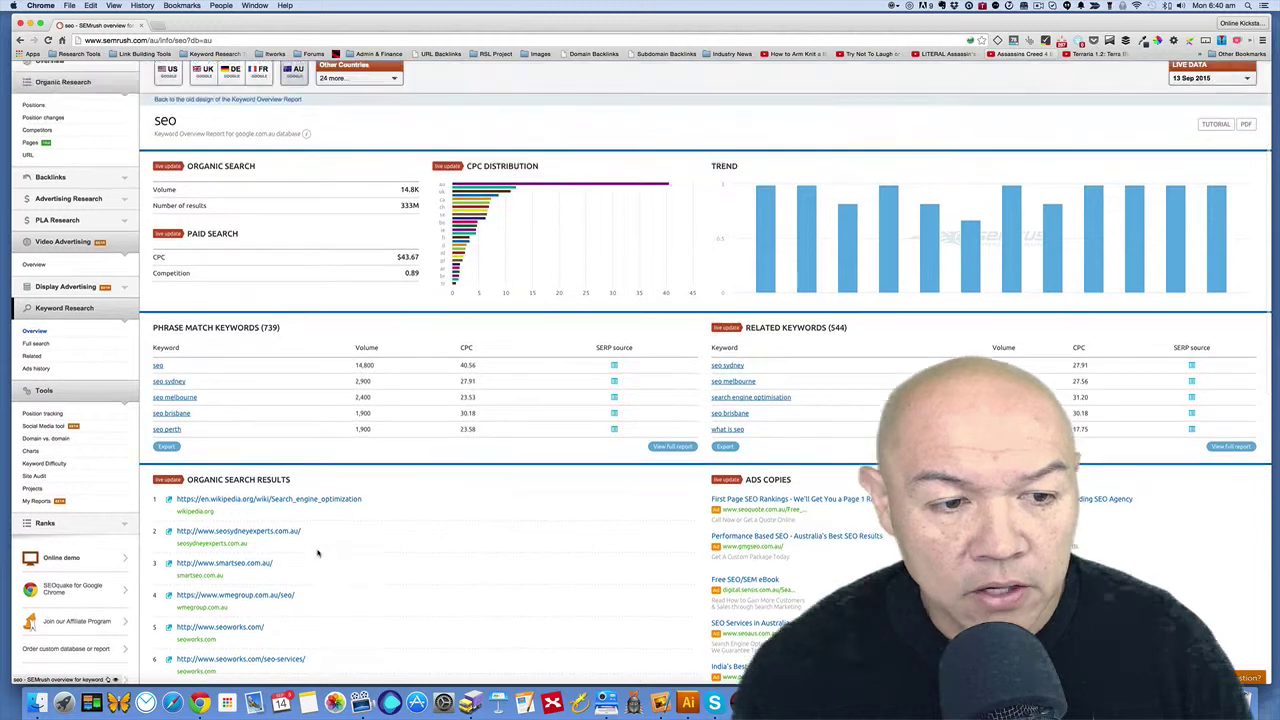
pyautogui.scroll(2, 318, 553)
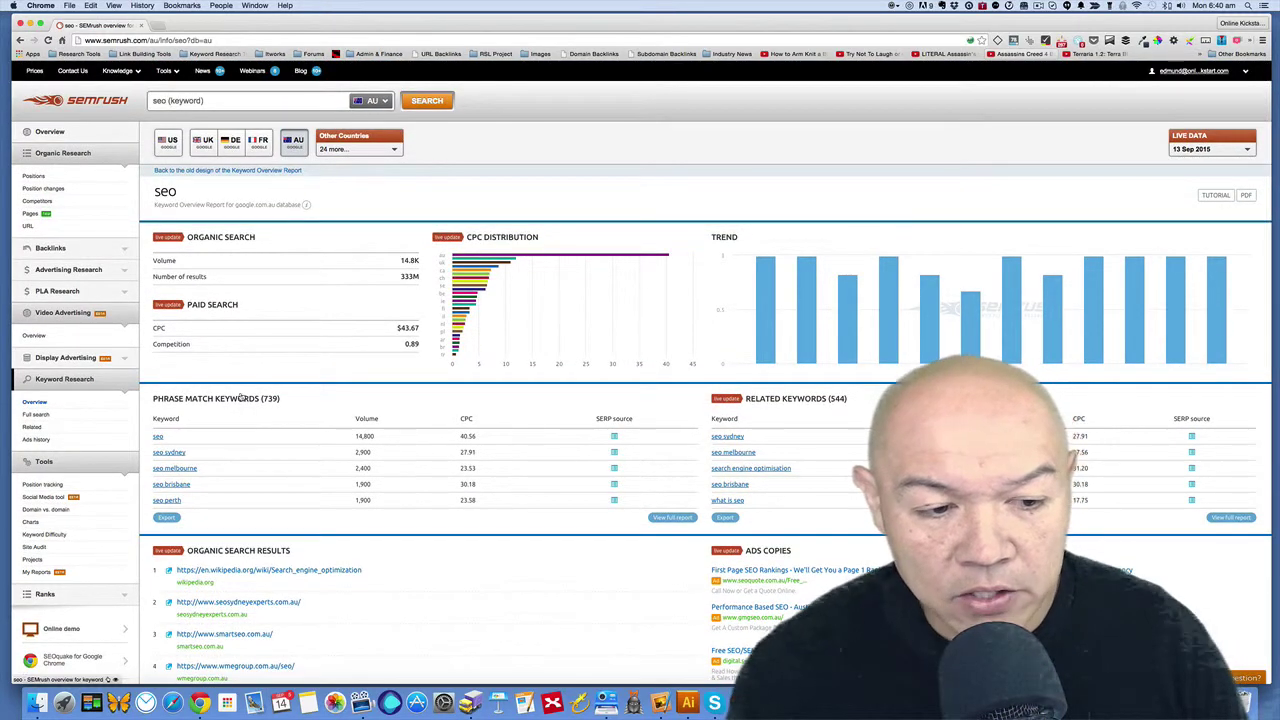
pyautogui.click(669, 522)
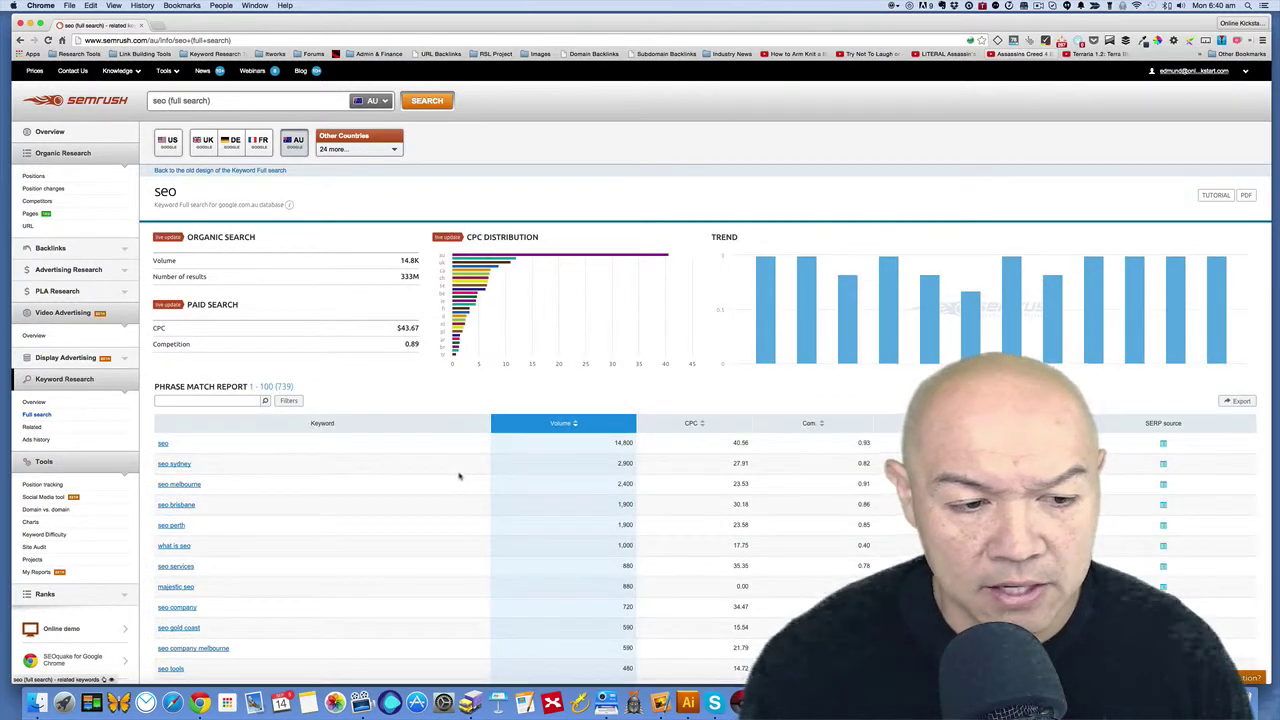
# Open the filter settings of the phrase match report and look at the Include and Exclude options
pyautogui.scroll(-3, 400, 460)
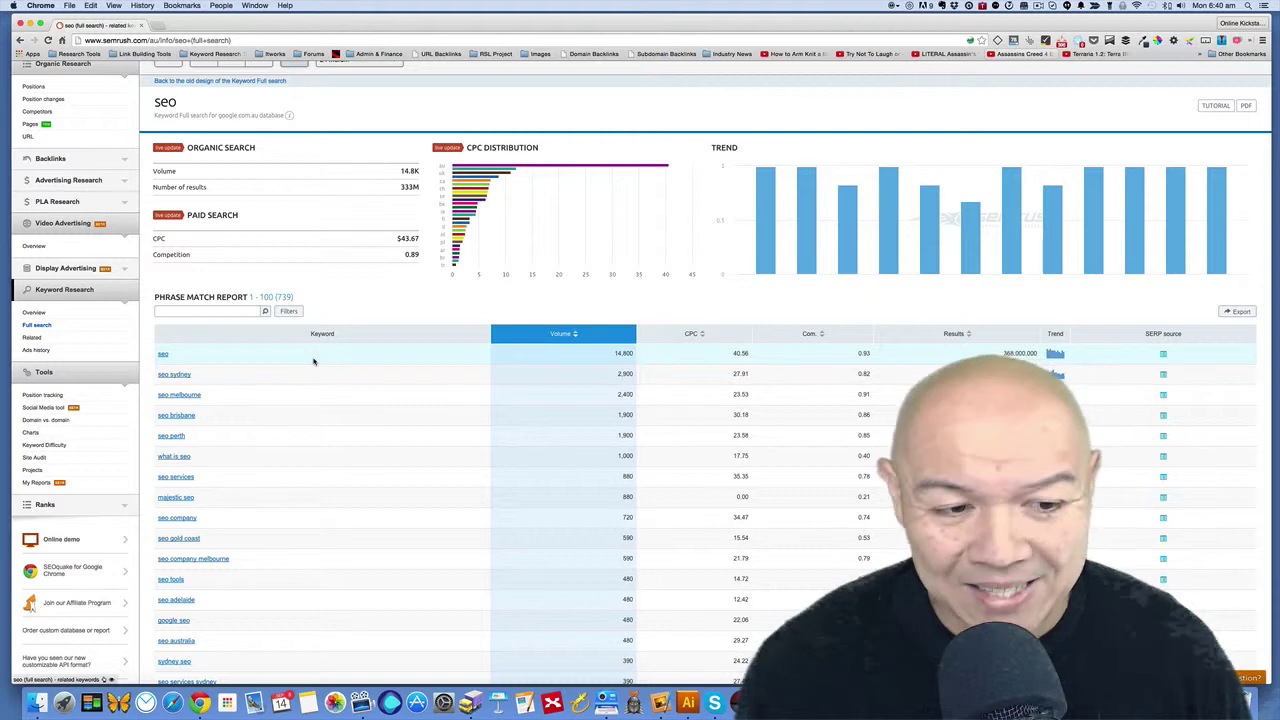
pyautogui.click(287, 312)
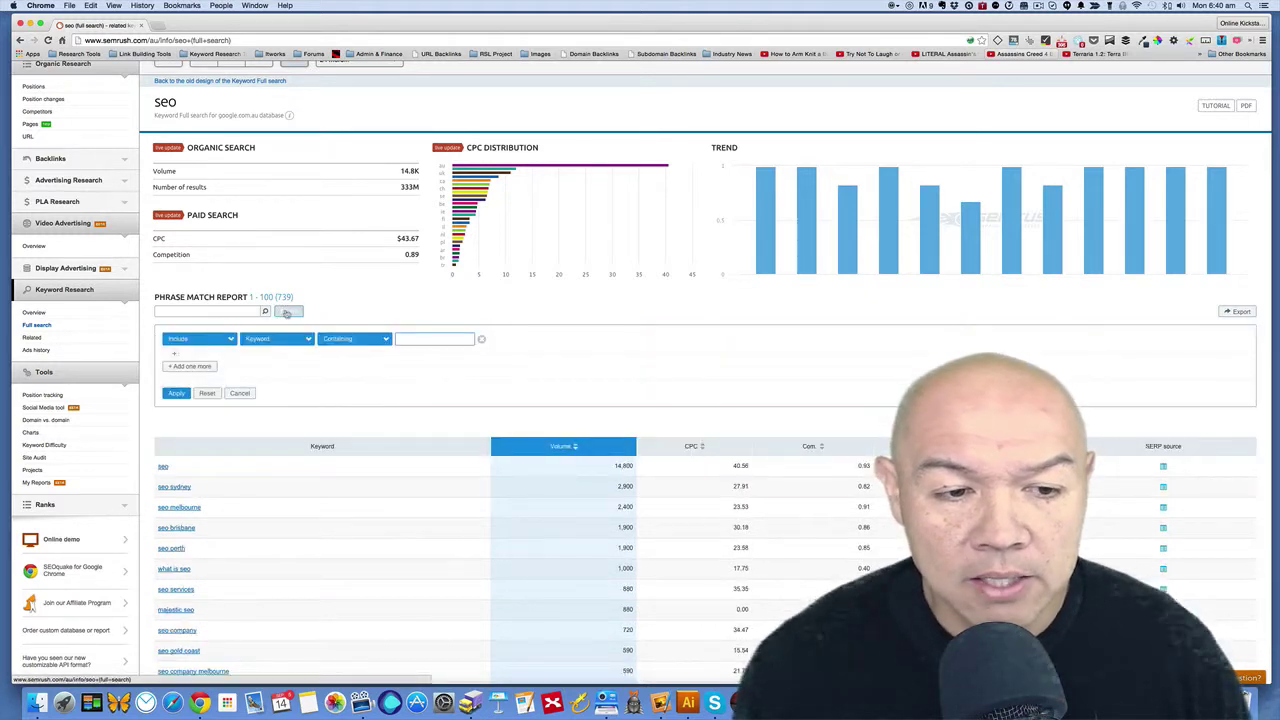
pyautogui.click(222, 342)
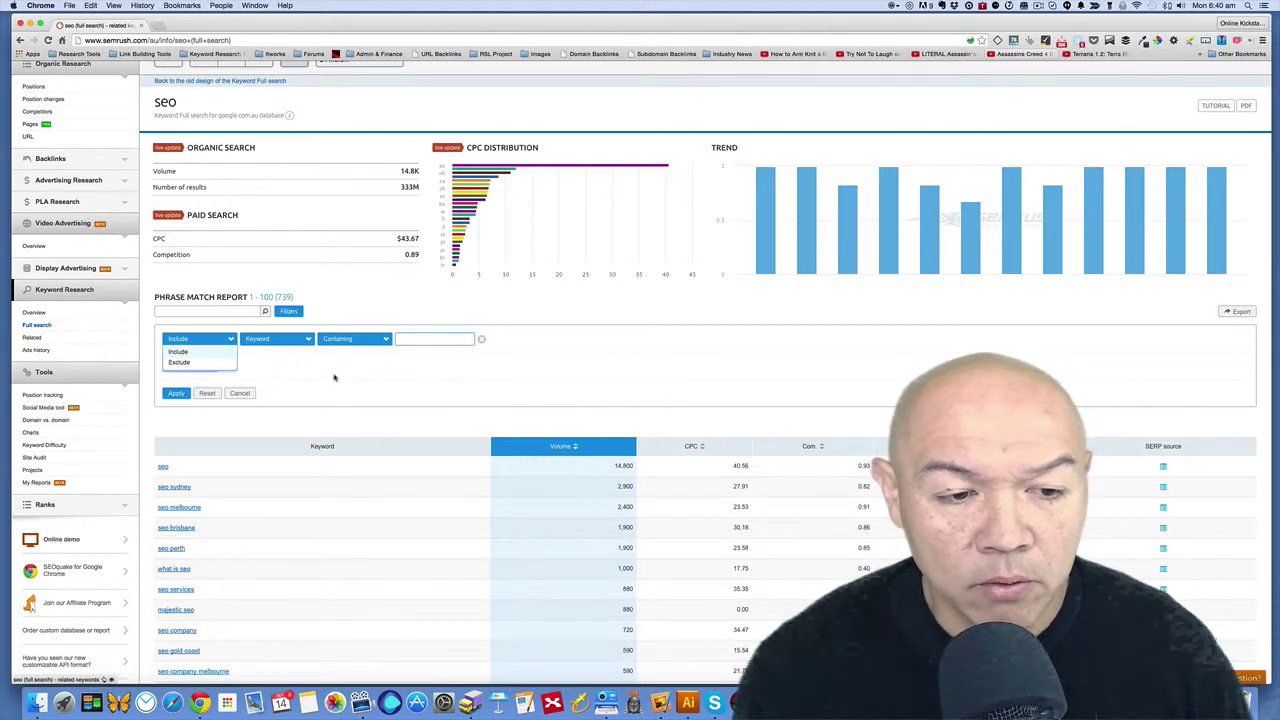
pyautogui.click(432, 338)
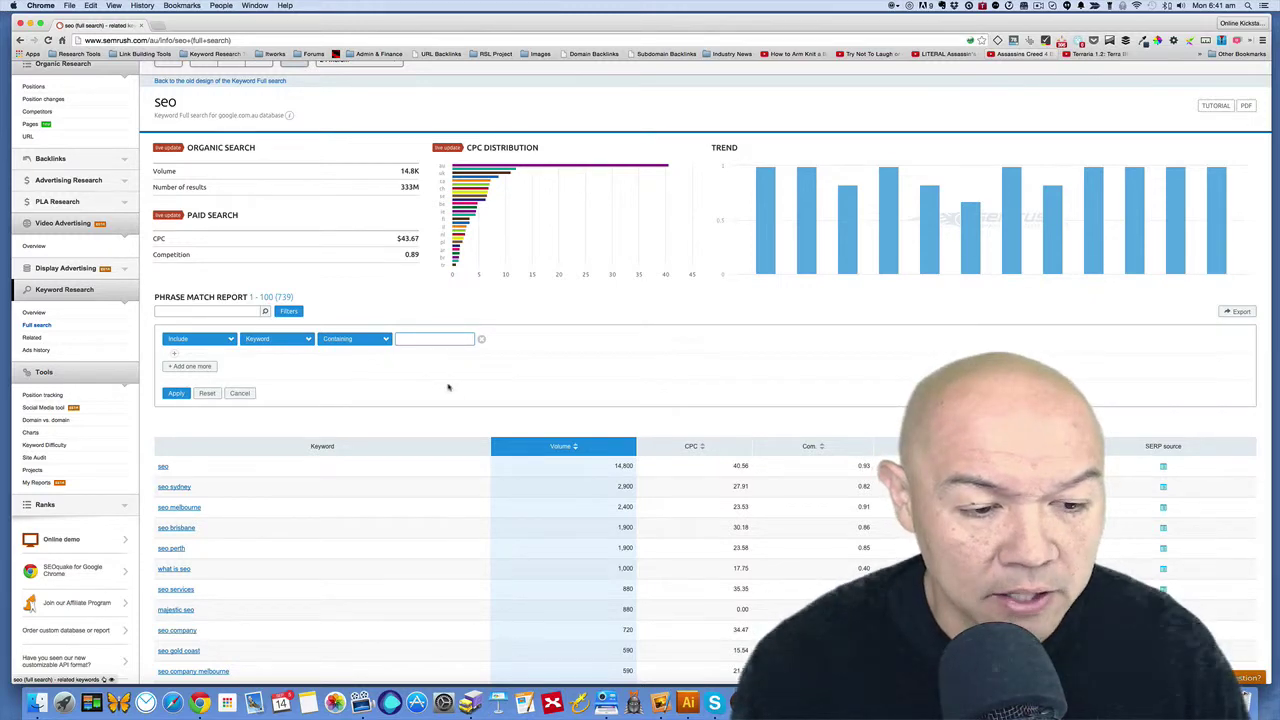
pyautogui.scroll(3, 448, 387)
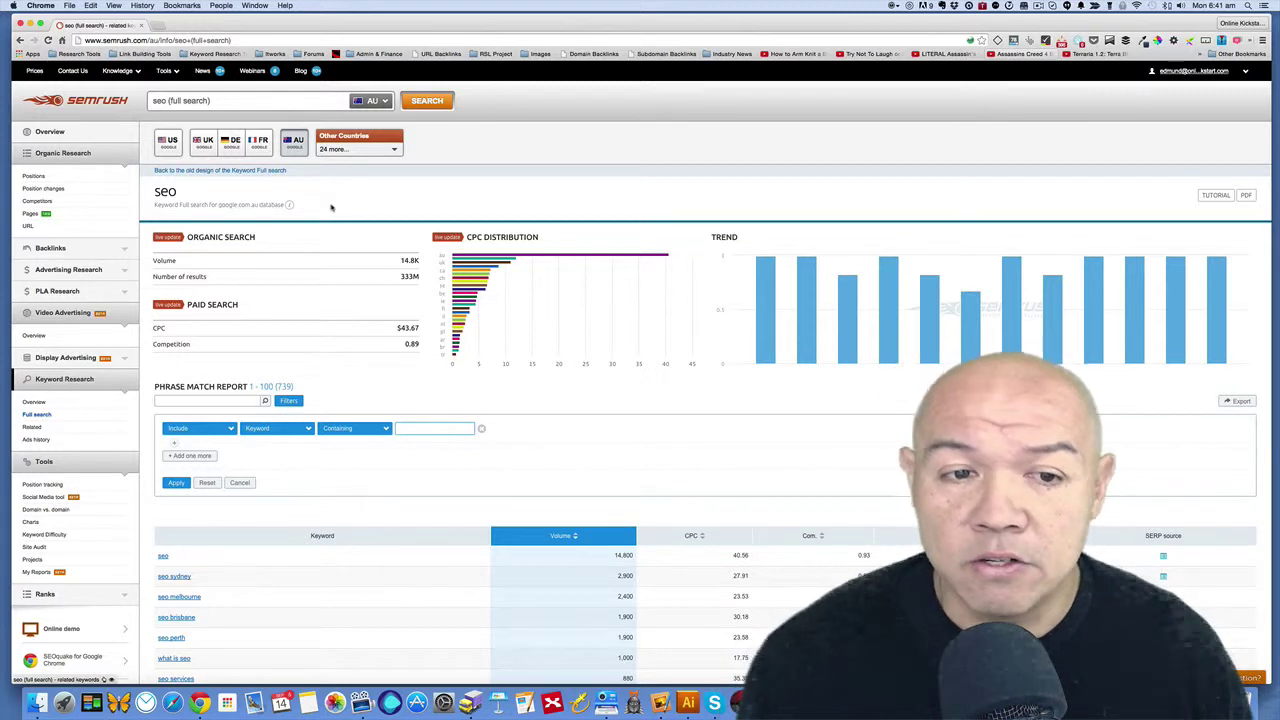
pyautogui.click(237, 101)
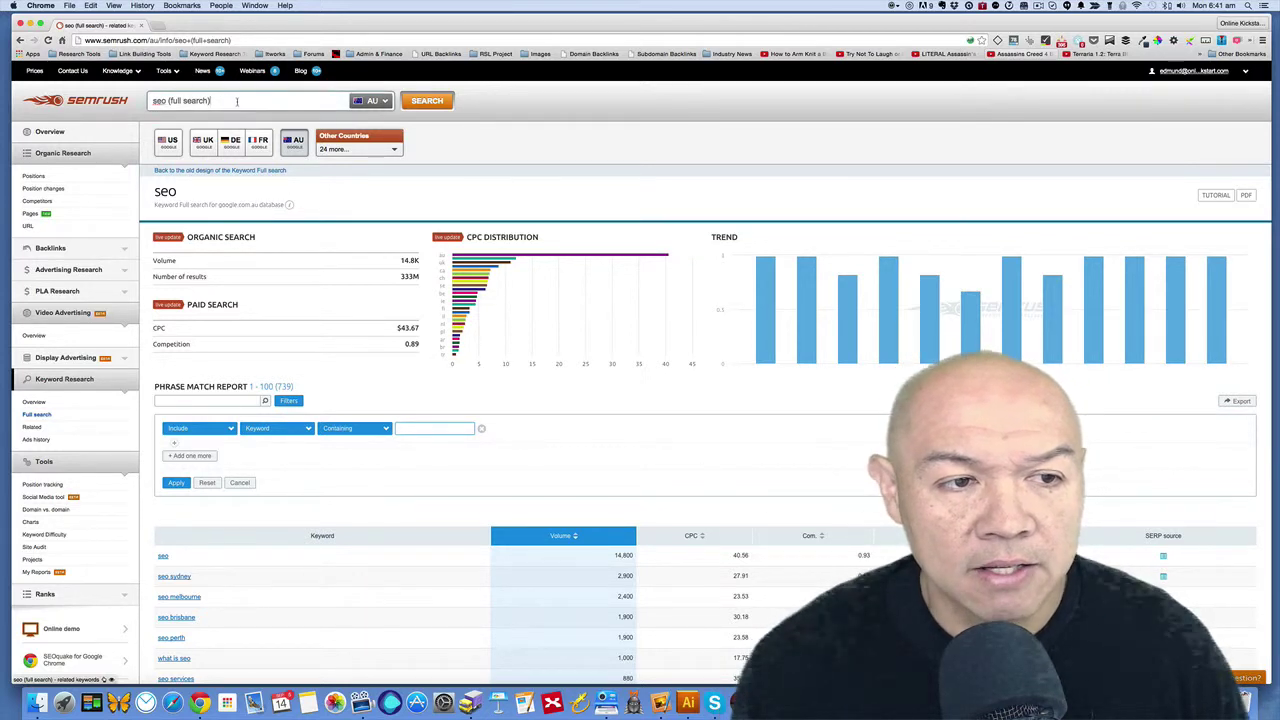
pyautogui.press('super+a')
pyautogui.press('BackSpace')
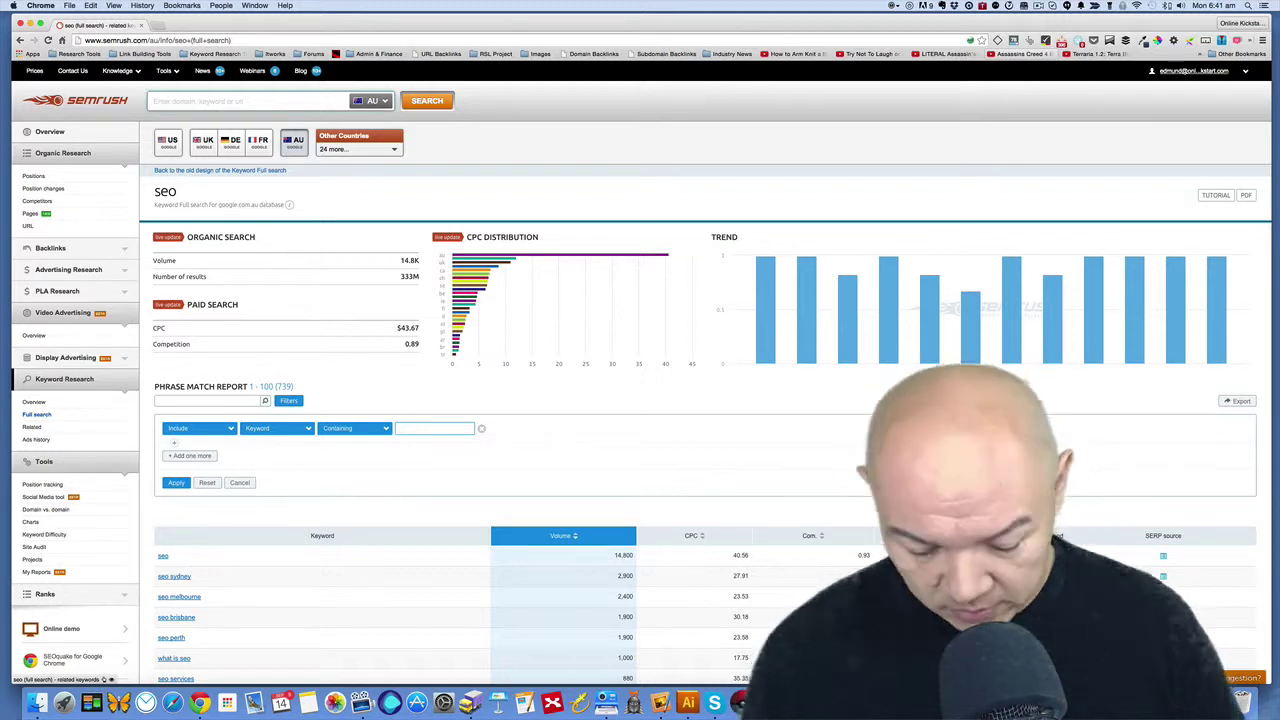
pyautogui.write('www.quick')
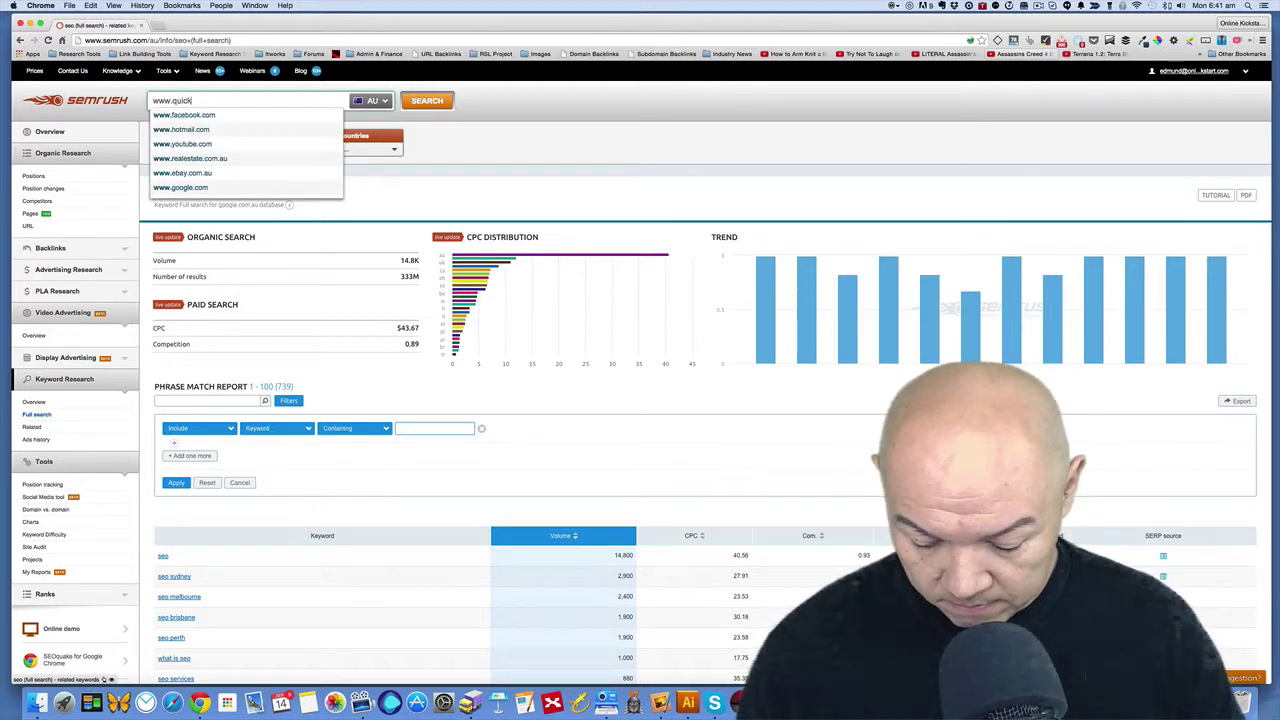
pyautogui.write('sprout.com')
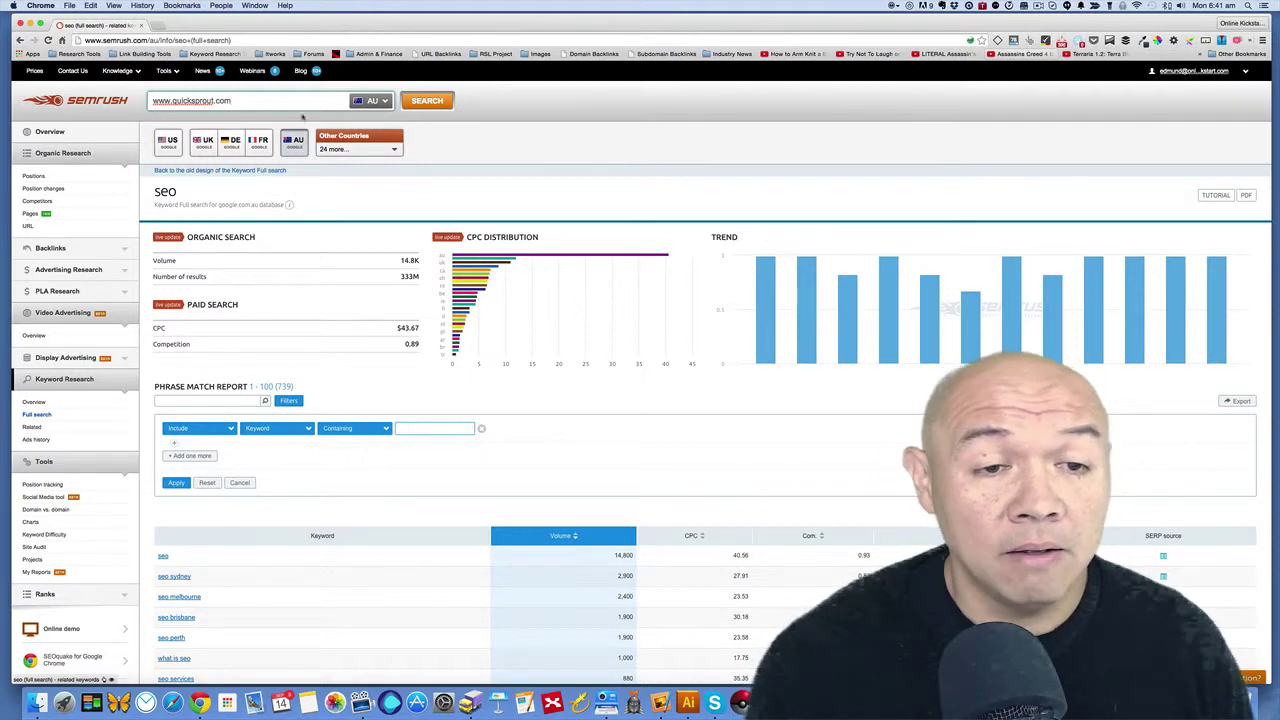
pyautogui.click(371, 100)
pyautogui.click(392, 118)
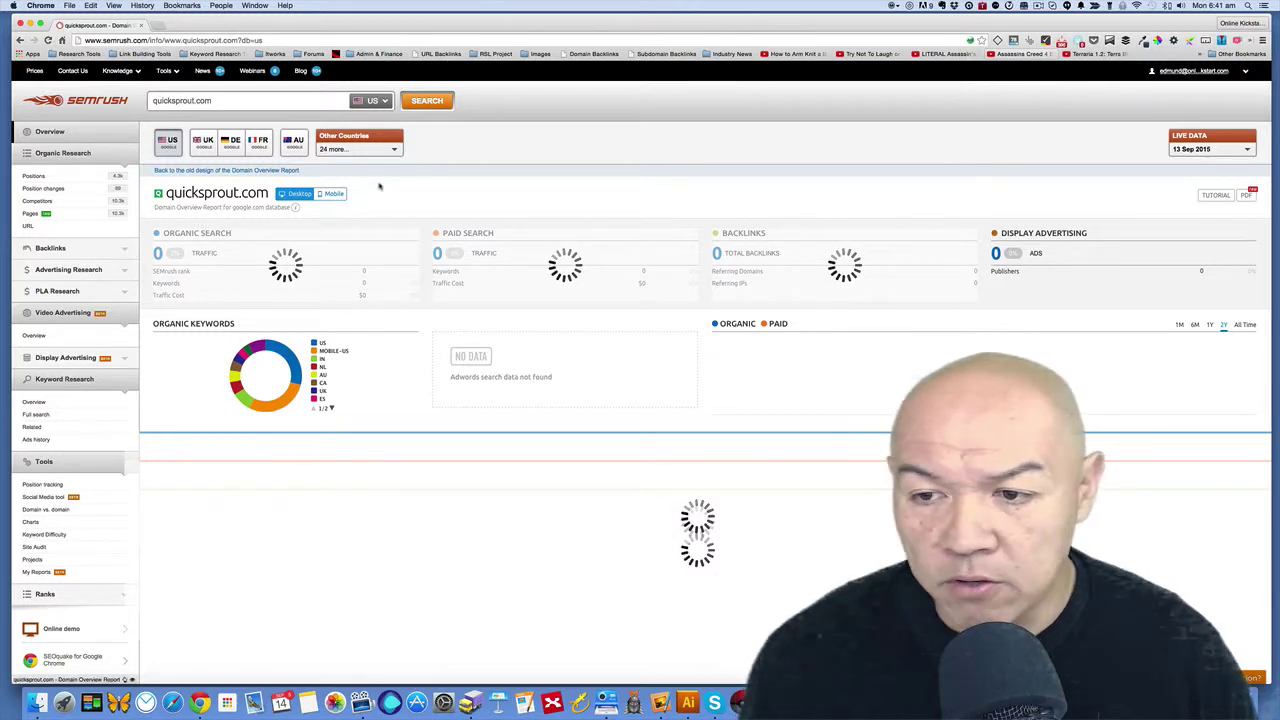
# Review the domain overview of quicksprout.com and open the full report of its top keywords
pyautogui.scroll(-1, 408, 189)
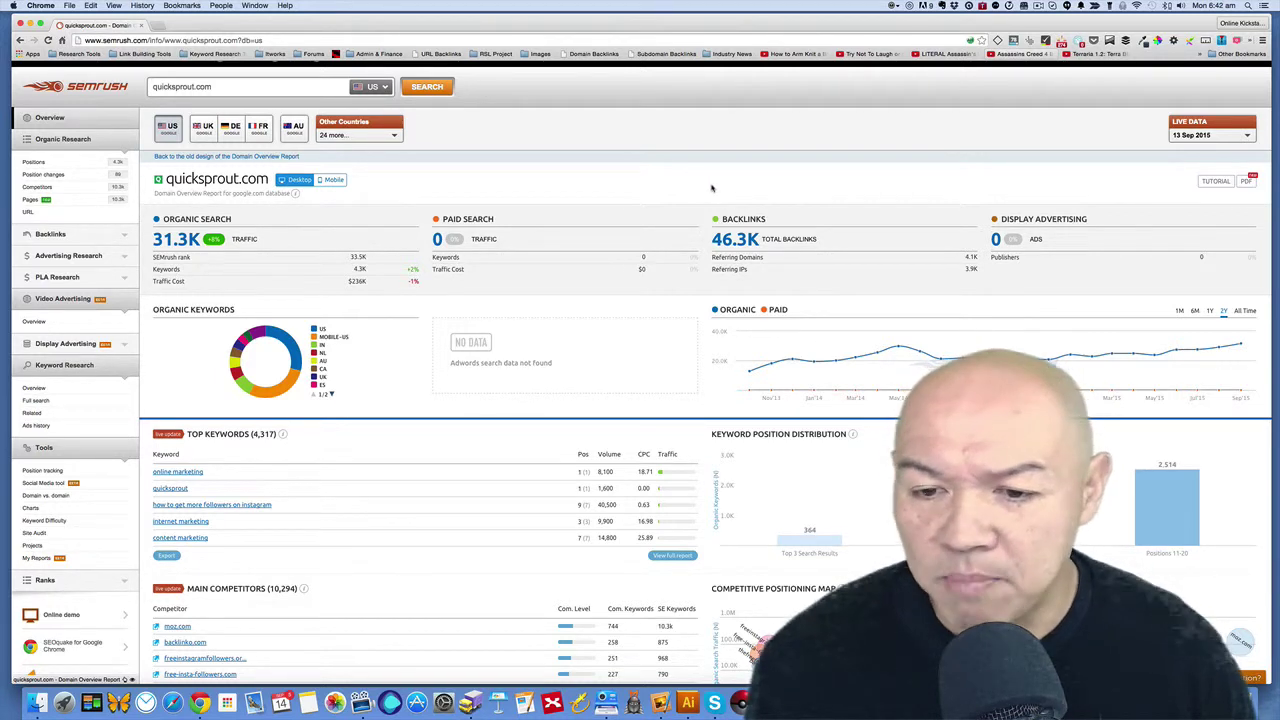
pyautogui.moveTo(734, 359)
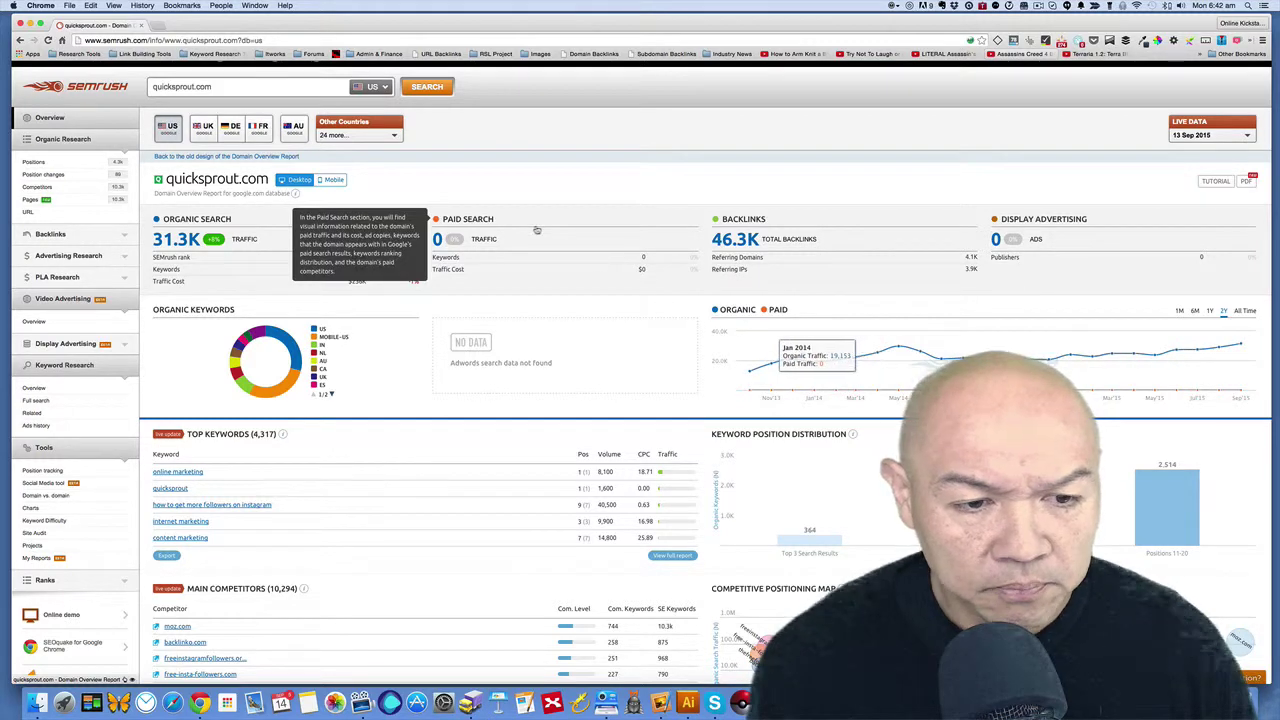
pyautogui.scroll(-3, 539, 232)
pyautogui.scroll(-2, 545, 234)
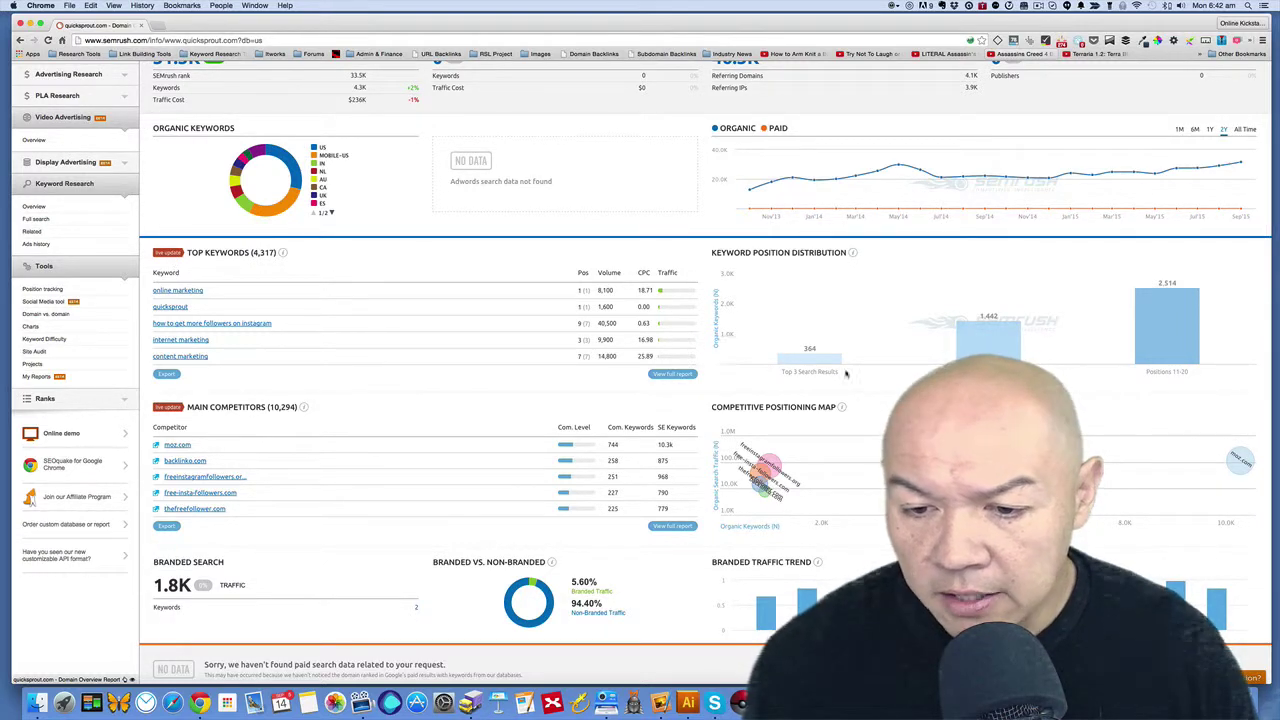
pyautogui.moveTo(837, 471)
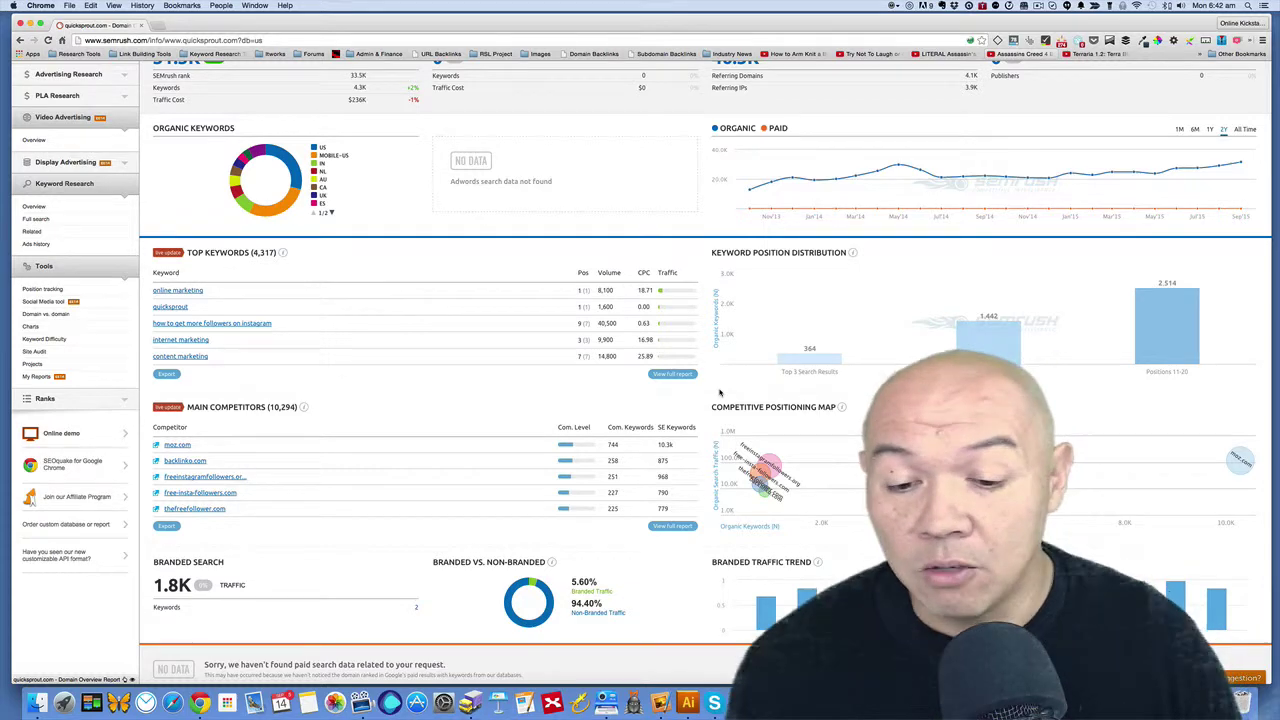
pyautogui.scroll(-1, 719, 392)
pyautogui.scroll(1, 719, 392)
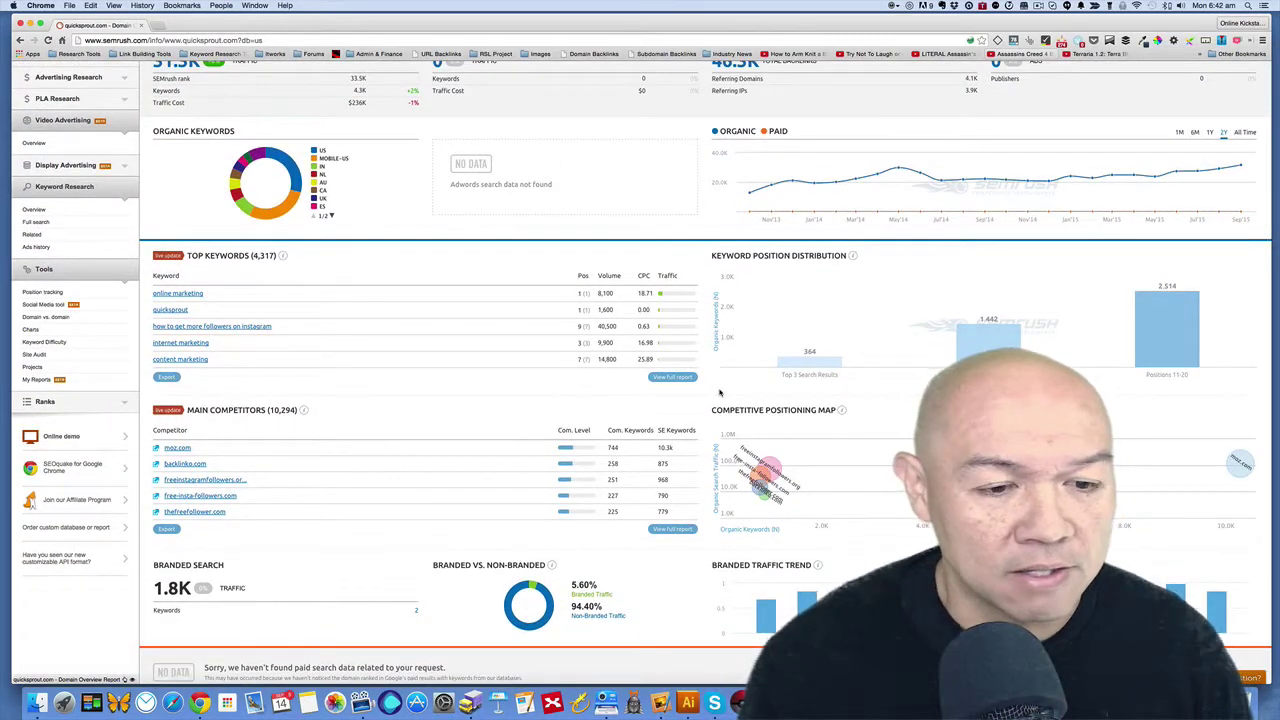
pyautogui.click(663, 378)
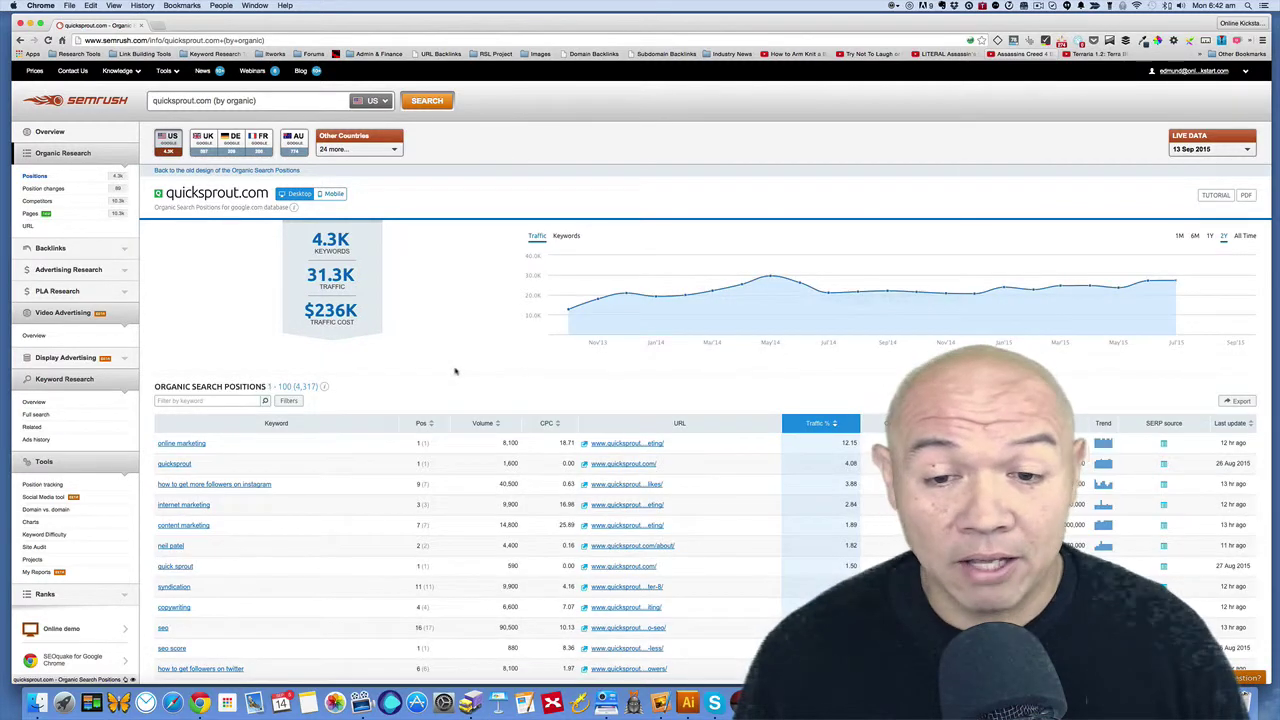
# Look over the organic search positions of quicksprout.com and open the domain's organic Pages report
pyautogui.scroll(-2, 440, 373)
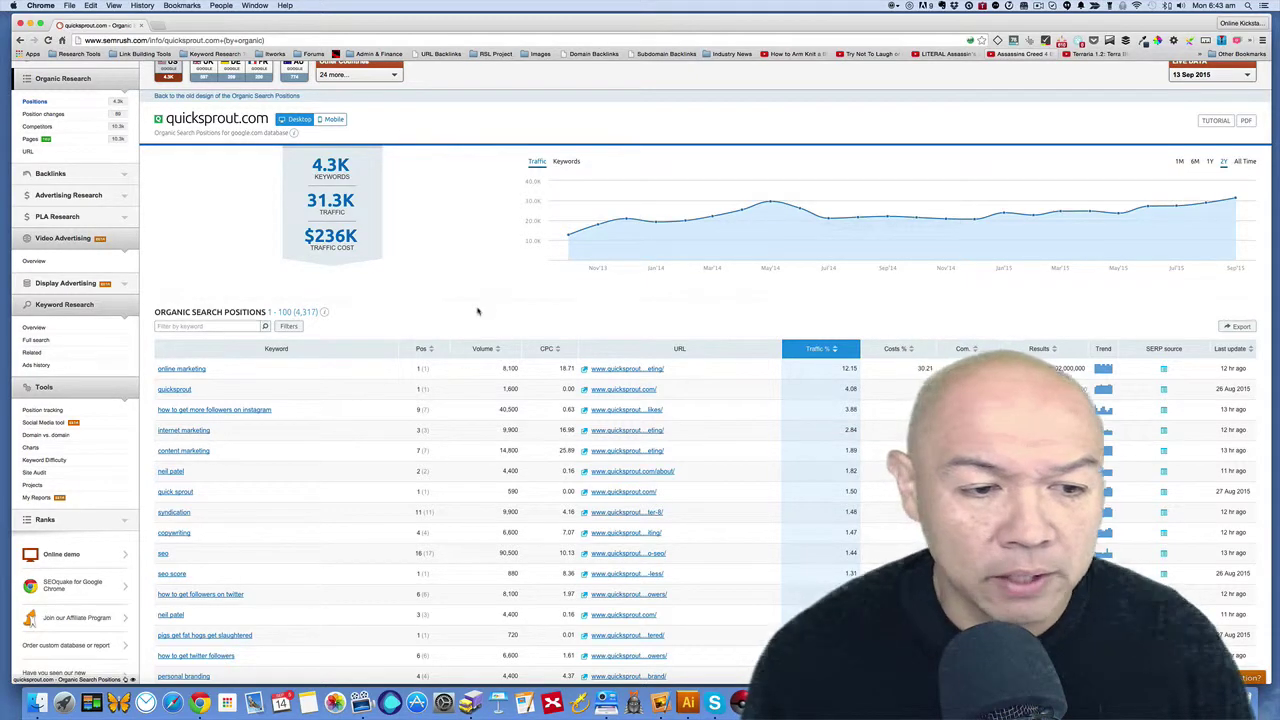
pyautogui.scroll(-2, 477, 308)
pyautogui.scroll(-1, 384, 302)
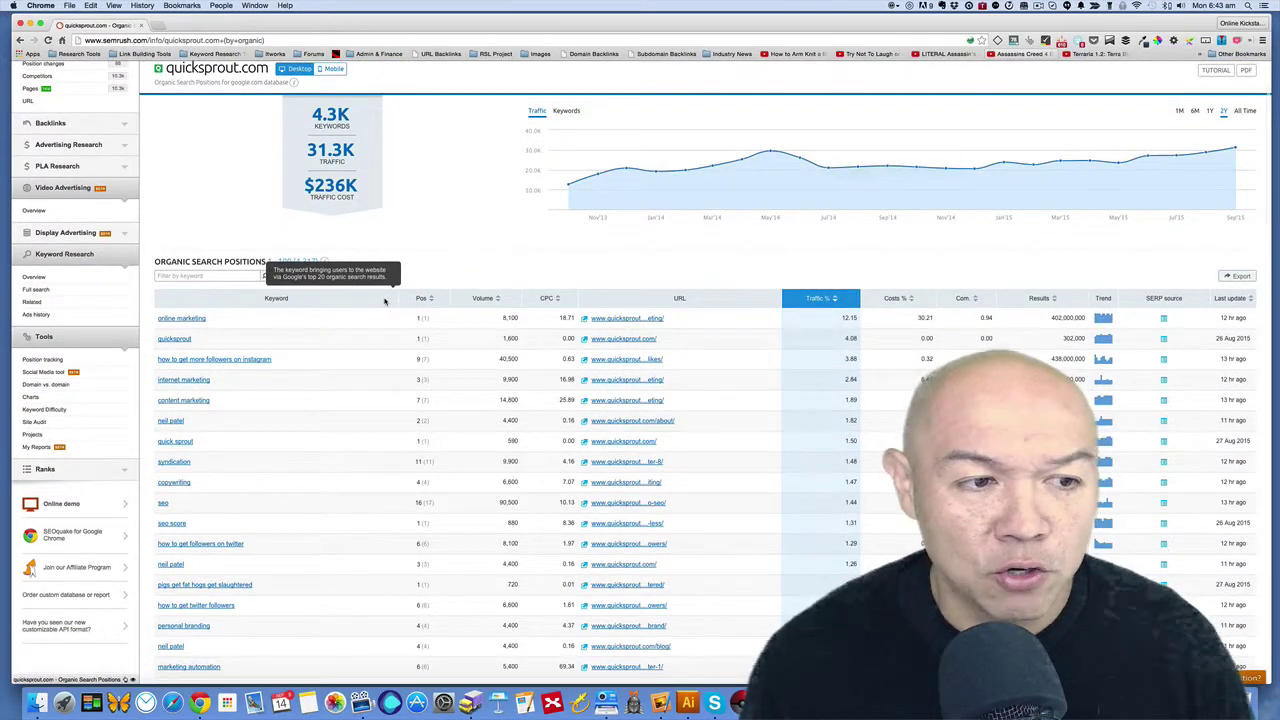
pyautogui.scroll(5, 384, 302)
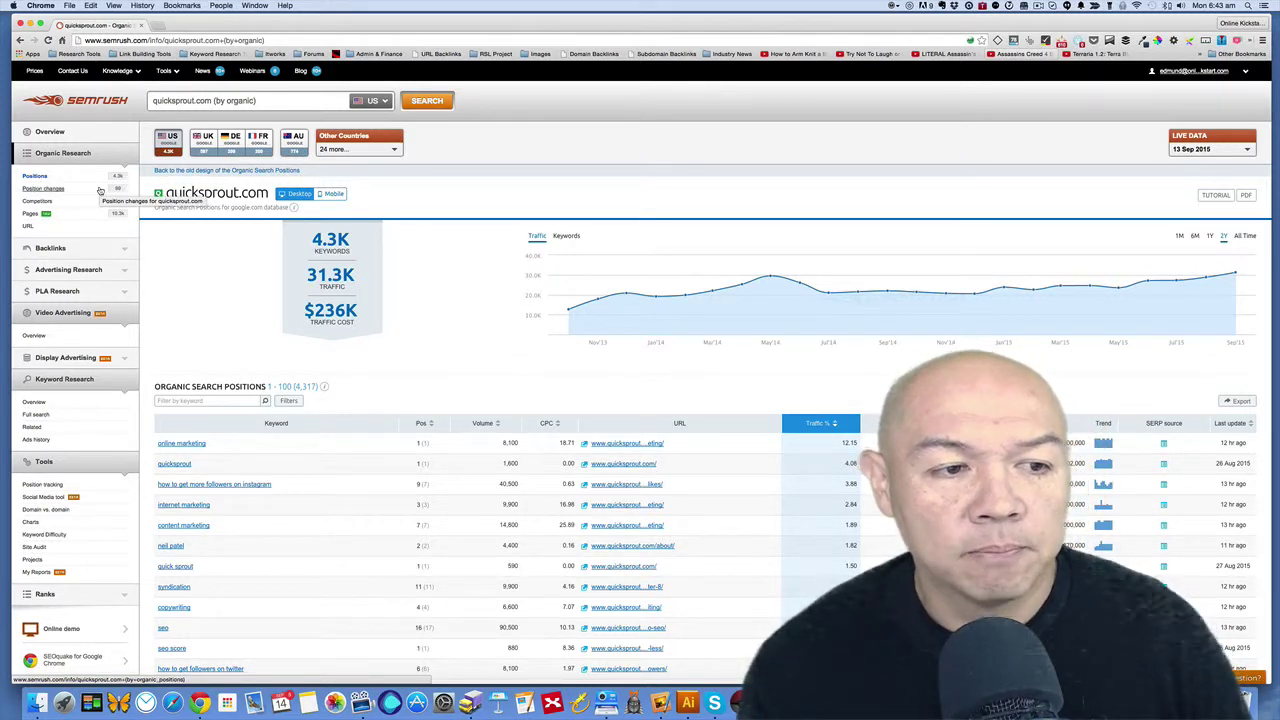
pyautogui.click(30, 217)
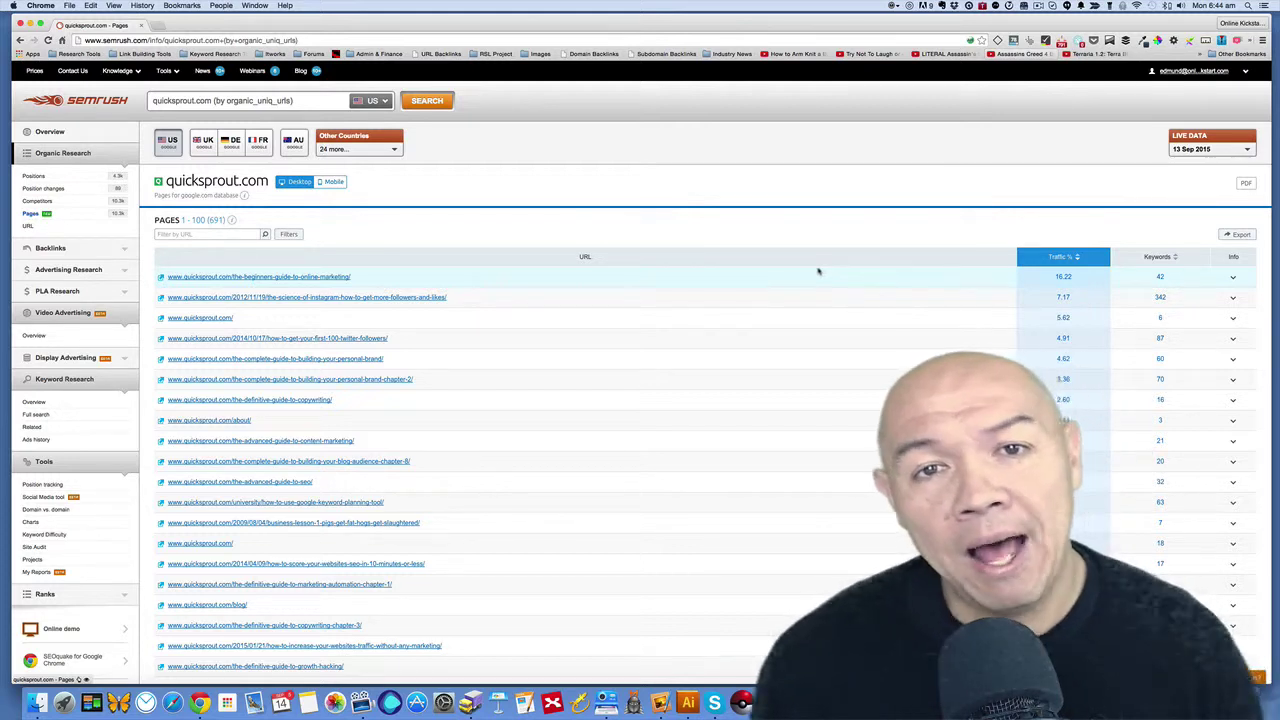
# Open the keywords of the page the-beginners-guide-to-online-marketing and examine its organic search positions
pyautogui.click(1160, 278)
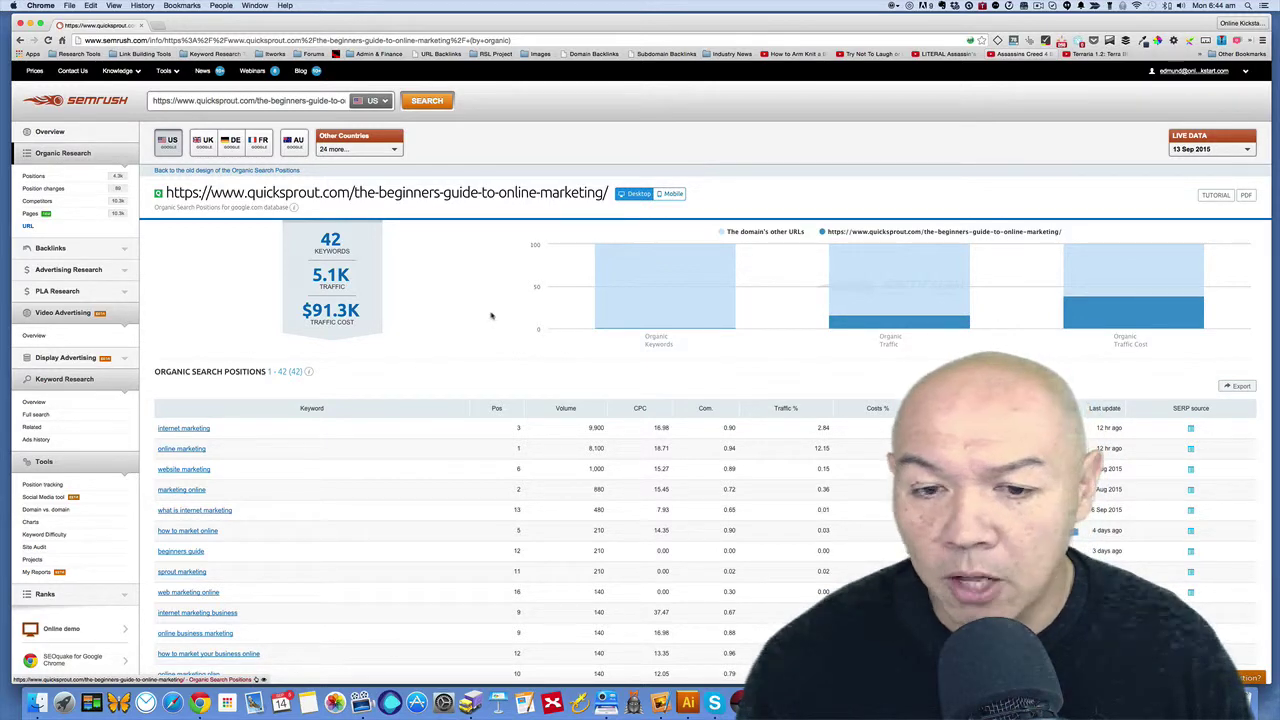
pyautogui.scroll(-3, 491, 316)
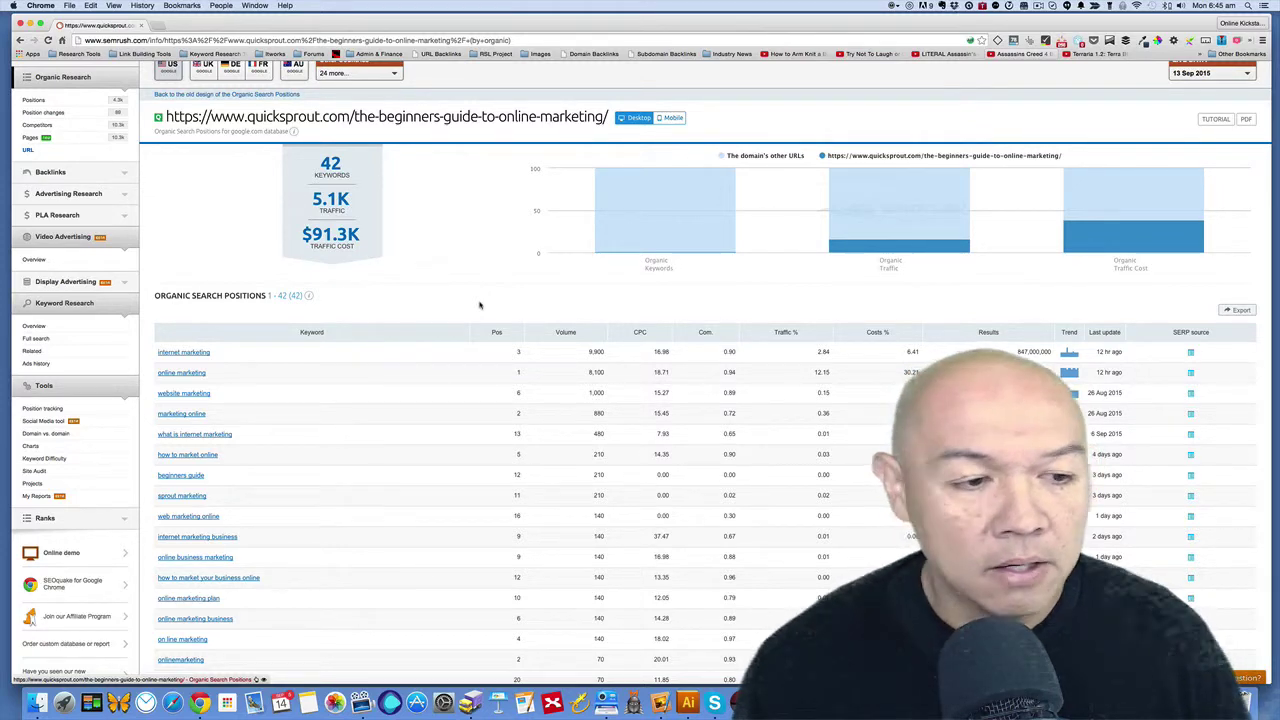
pyautogui.scroll(2, 479, 305)
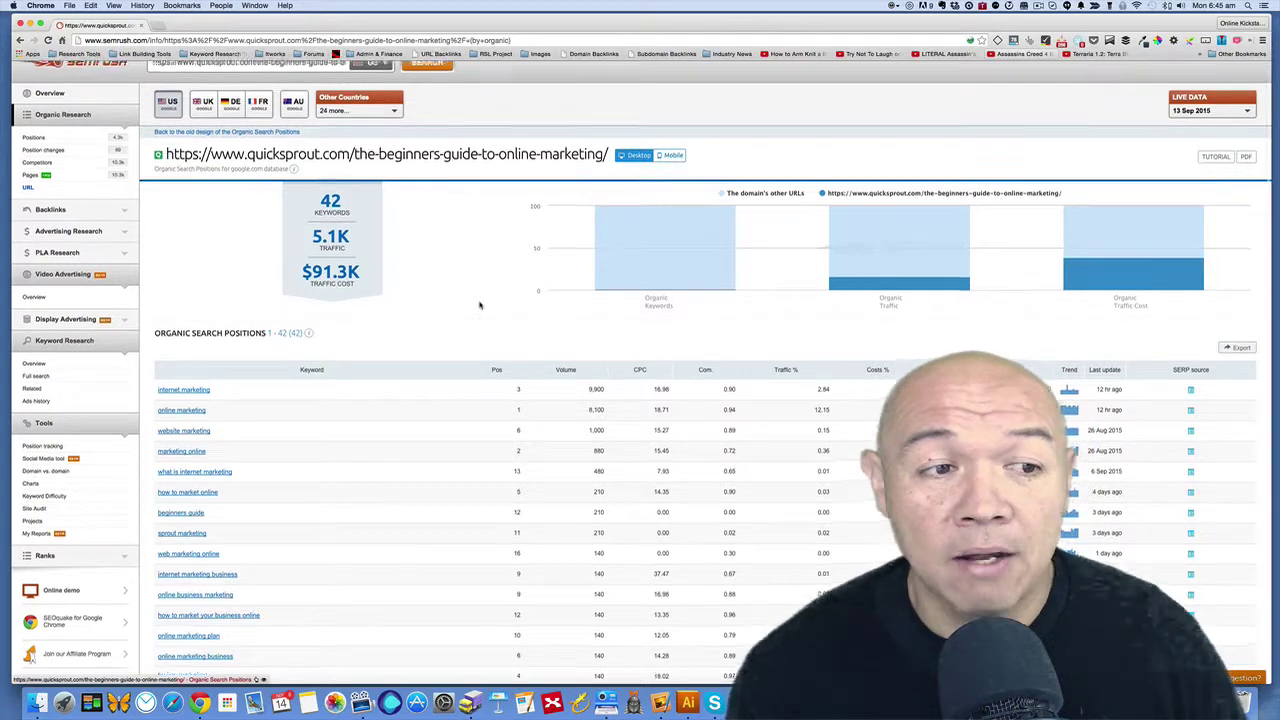
pyautogui.scroll(2, 479, 305)
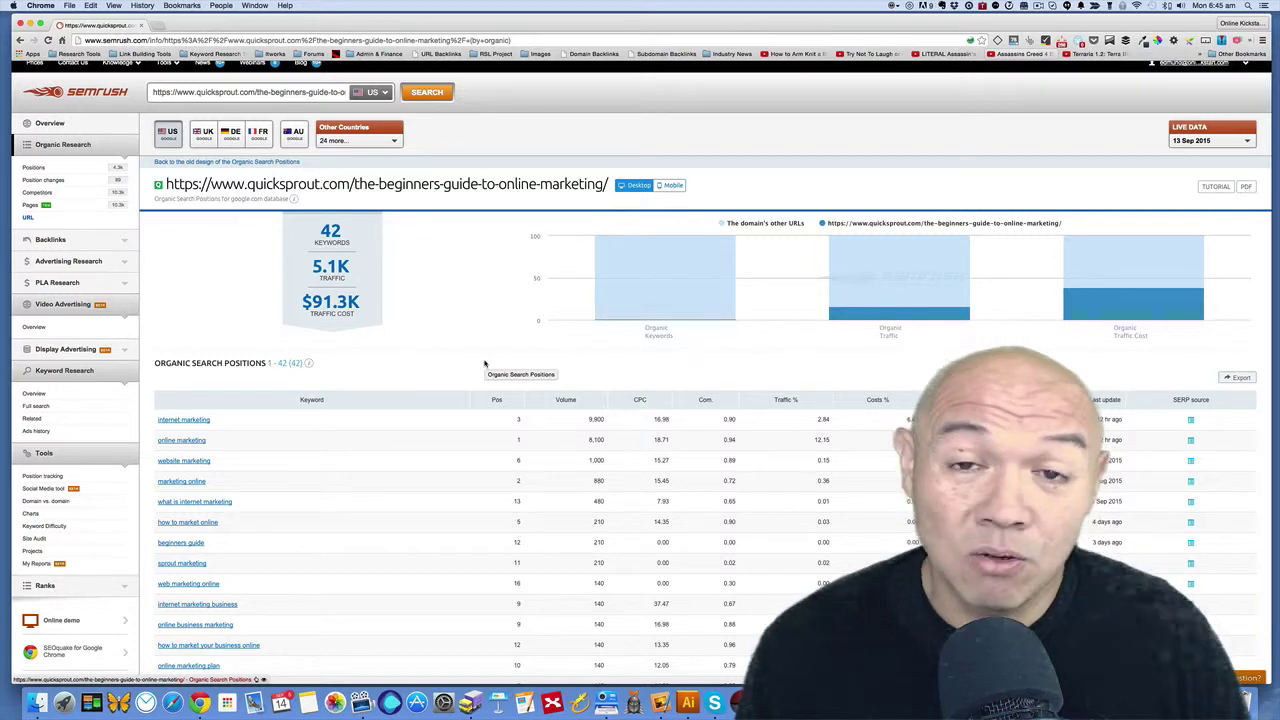
pyautogui.scroll(-1, 484, 363)
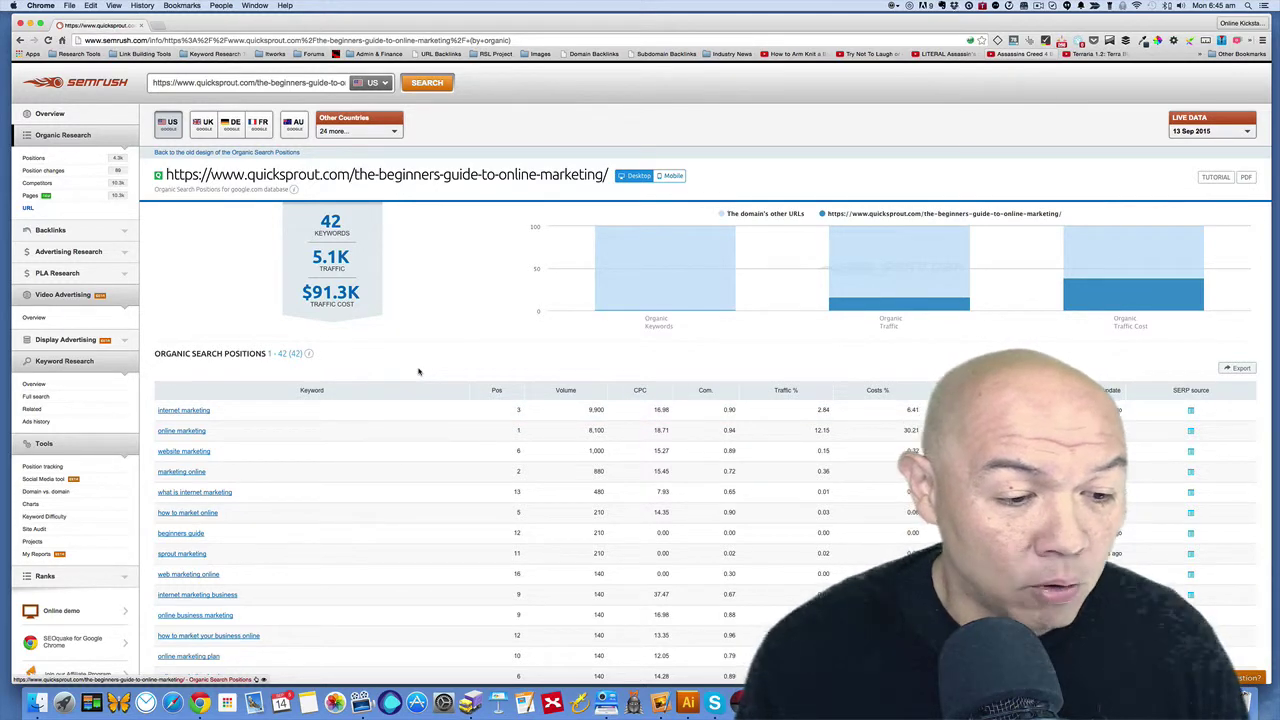
pyautogui.scroll(1, 418, 372)
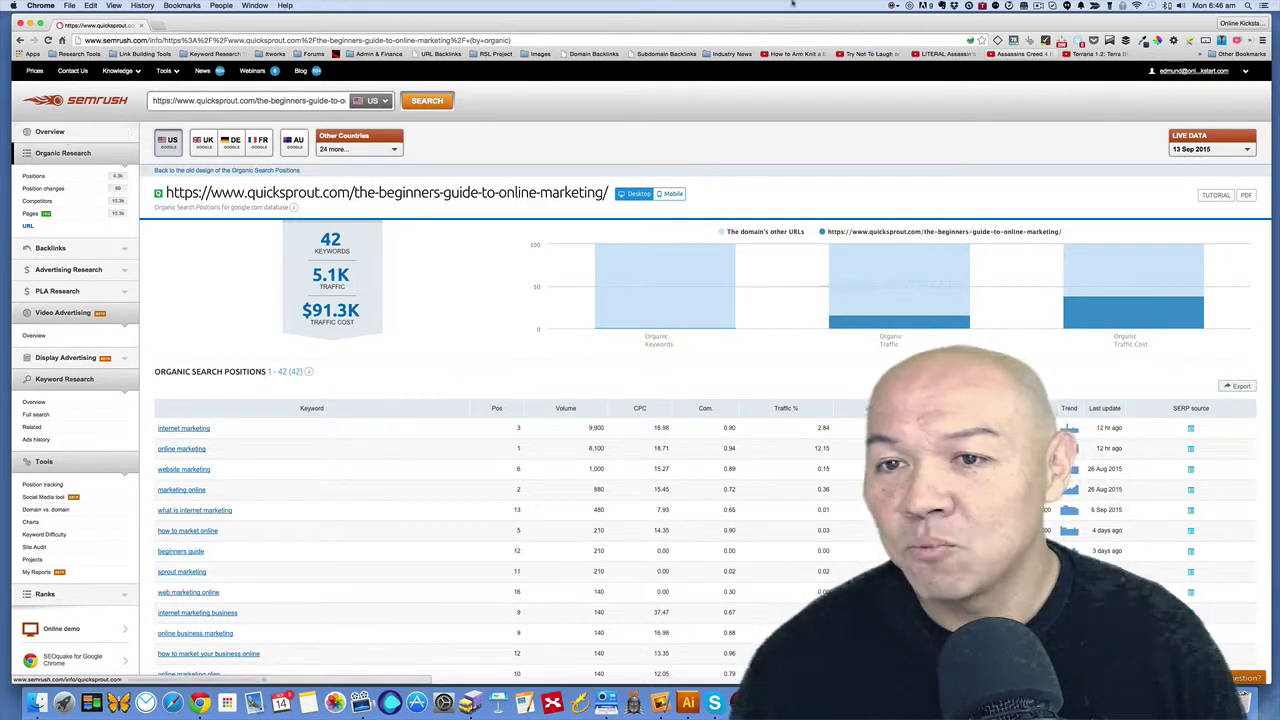
pyautogui.click(1039, 7)
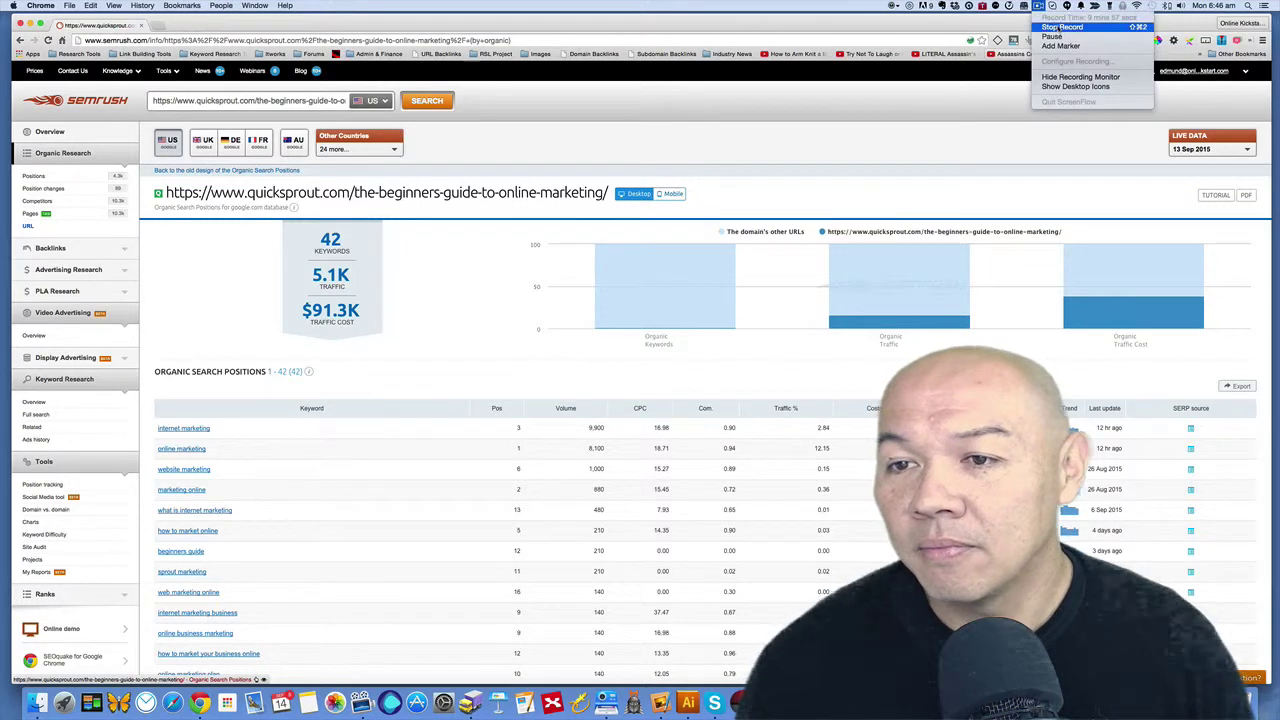